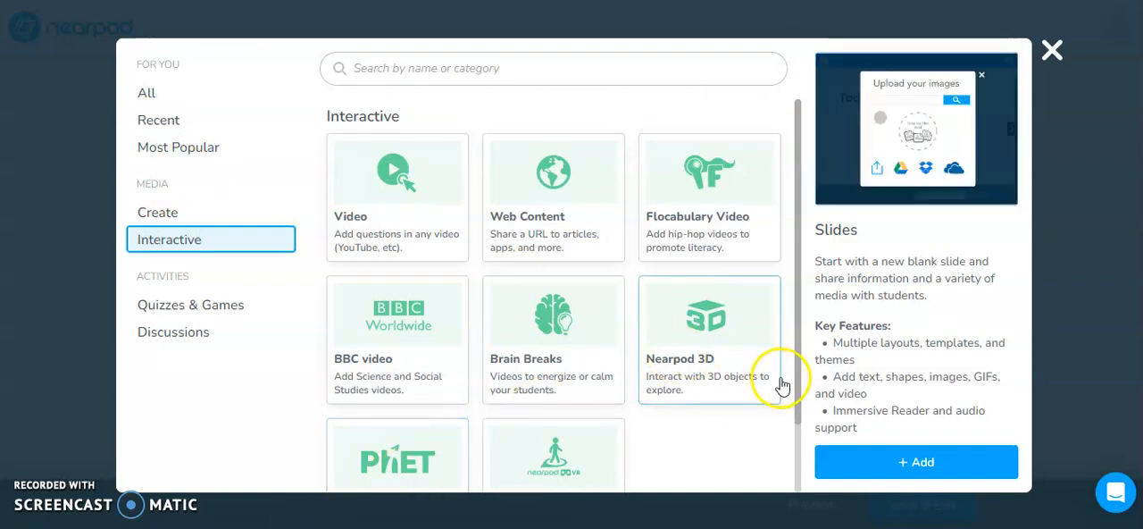
Step: Add a VR Fieldtrip activity from the Interactive media options
{"action": "left_click_drag", "start_coordinate": [795, 385], "coordinate": [794, 438]}
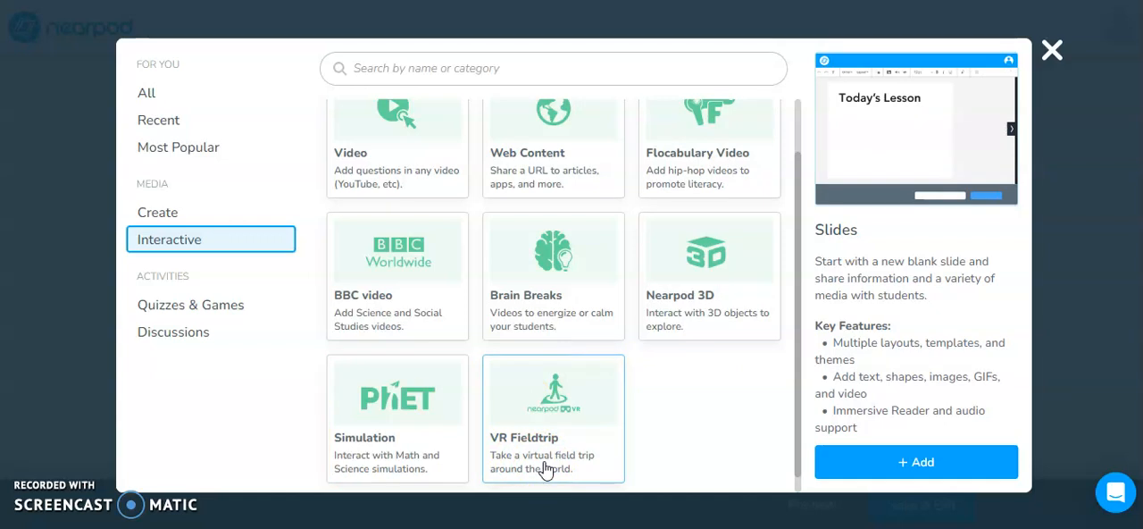
{"action": "left_click", "coordinate": [406, 406]}
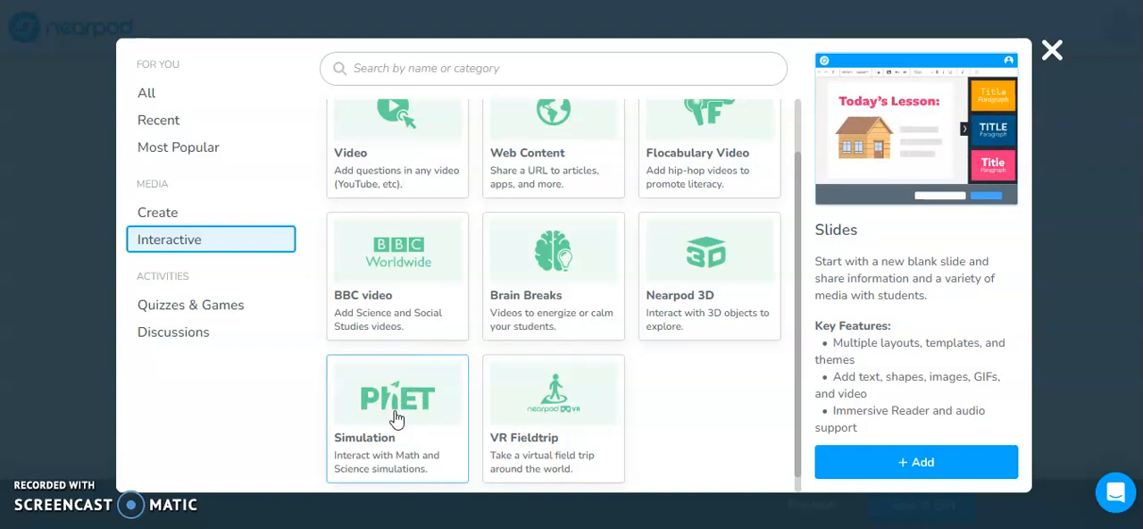
{"action": "left_click", "coordinate": [550, 440]}
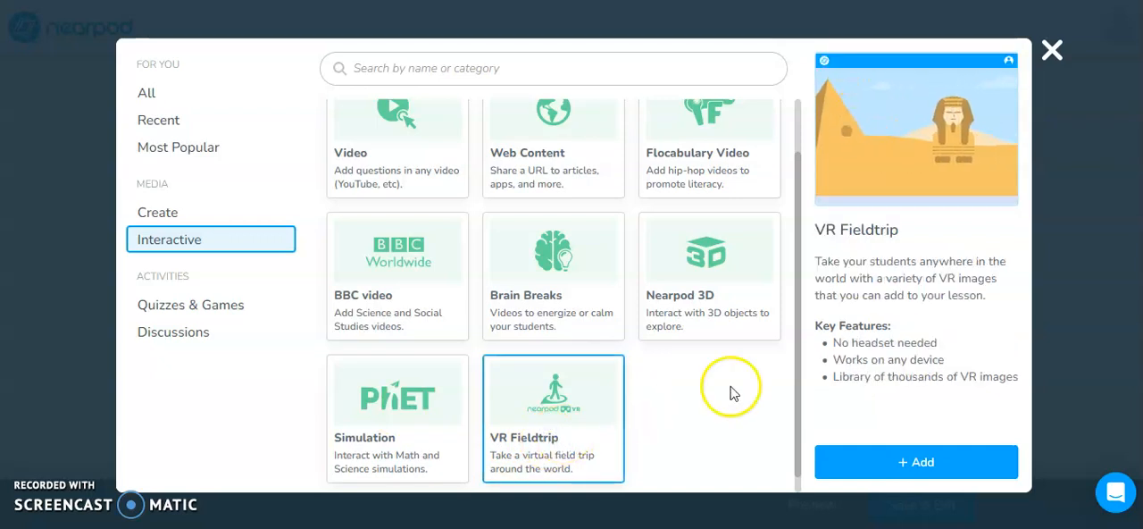
{"action": "left_click", "coordinate": [931, 458]}
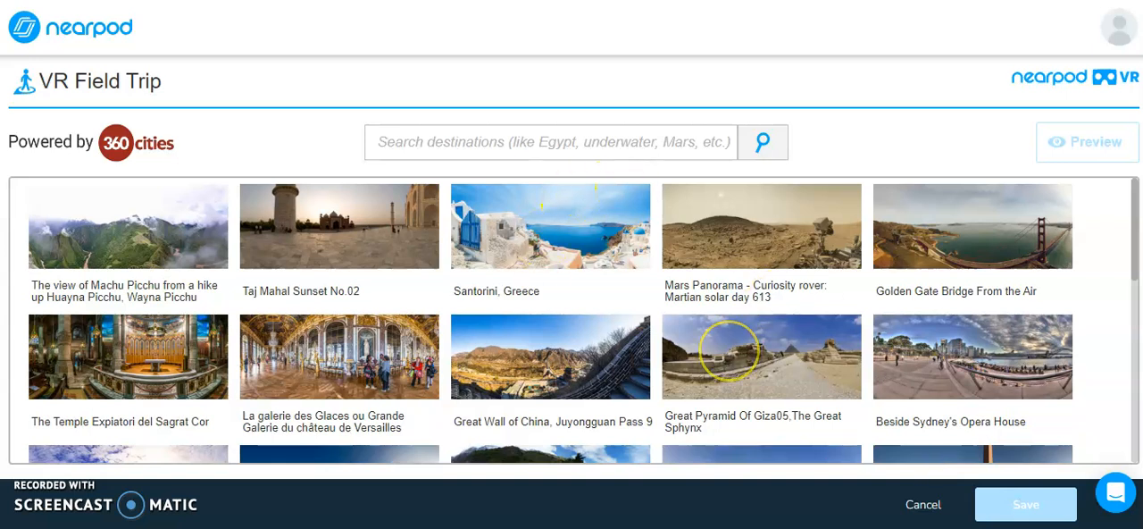
Step: Search the VR destinations for "pyramids"
{"action": "mouse_move", "coordinate": [1132, 256]}
{"action": "left_mouse_down"}
{"action": "mouse_move", "coordinate": [1134, 298]}
{"action": "mouse_move", "coordinate": [1104, 359]}
{"action": "mouse_move", "coordinate": [1104, 428]}
{"action": "mouse_move", "coordinate": [1123, 251]}
{"action": "left_mouse_up"}
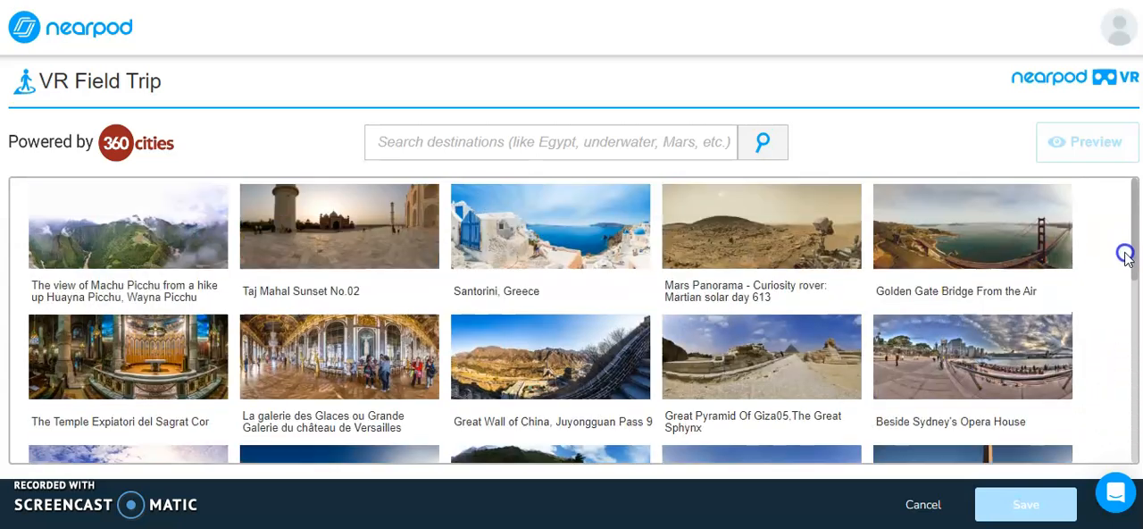
{"action": "left_click", "coordinate": [669, 141]}
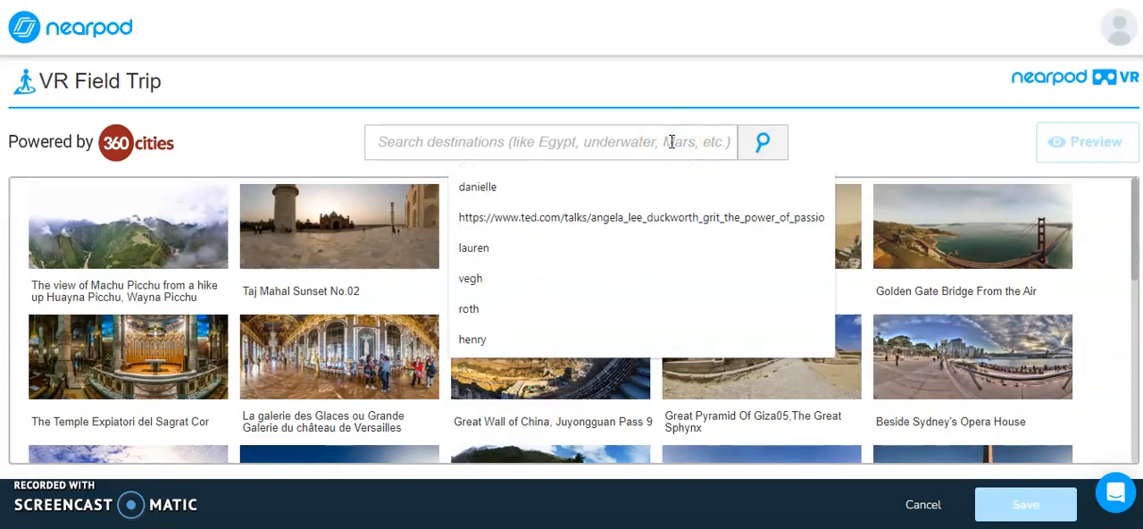
{"action": "type", "text": "pyra"}
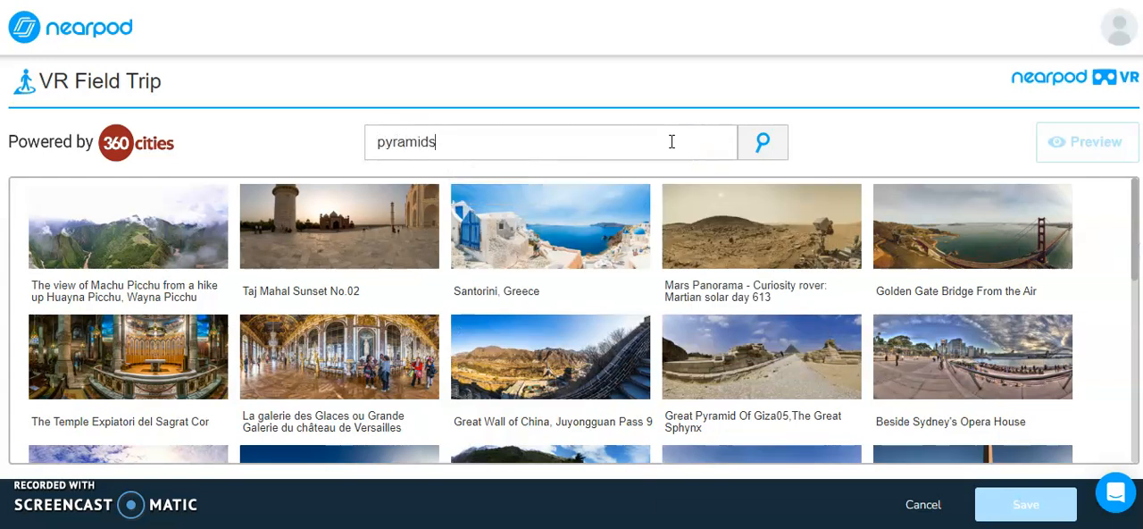
{"action": "type", "text": "mids"}
{"action": "key", "text": "Return"}
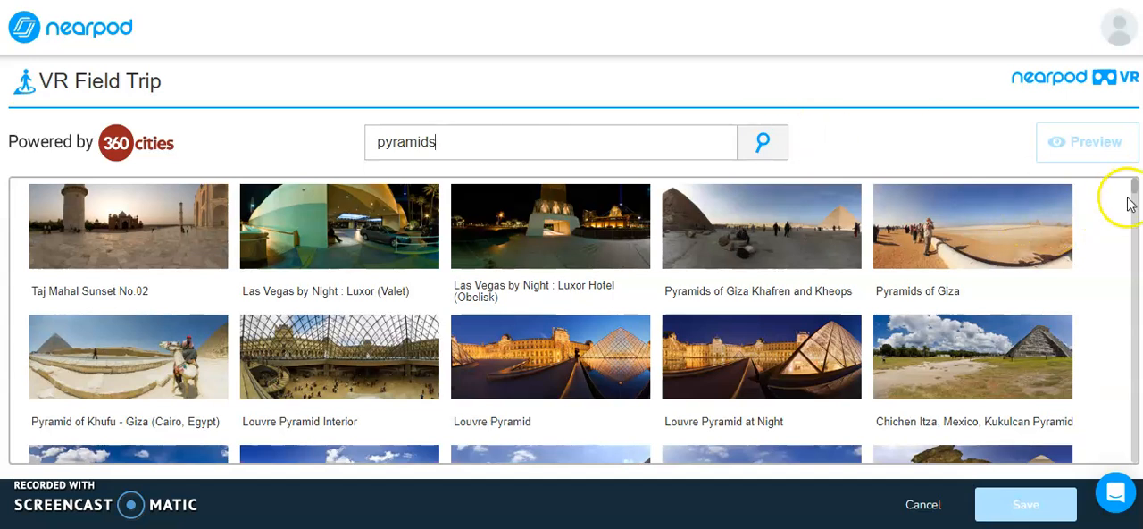
Step: Preview and save "The Giza Pyramids, Egypt" as the field trip destination
{"action": "left_click_drag", "start_coordinate": [1132, 191], "coordinate": [1132, 200]}
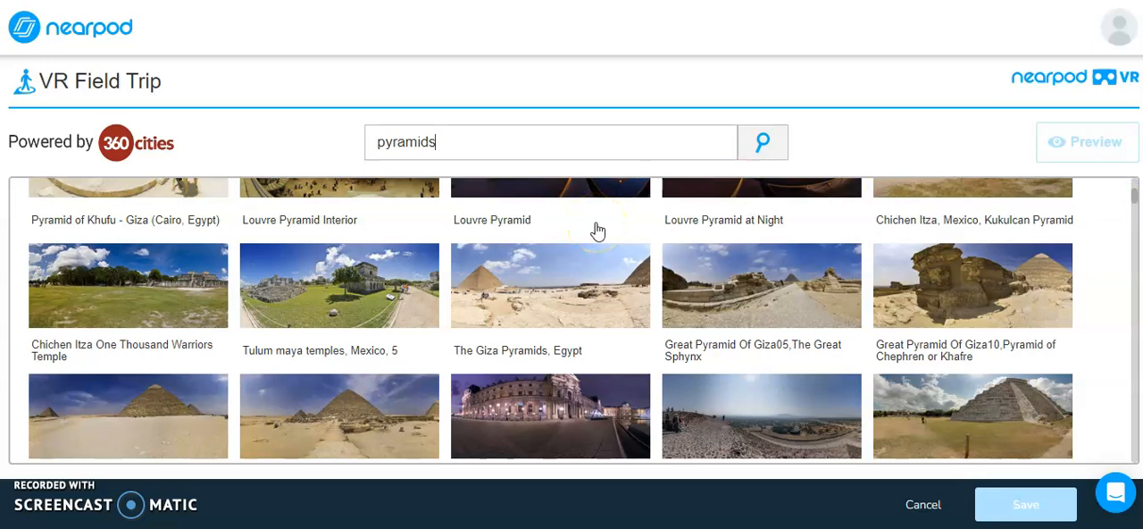
{"action": "left_click", "coordinate": [567, 299]}
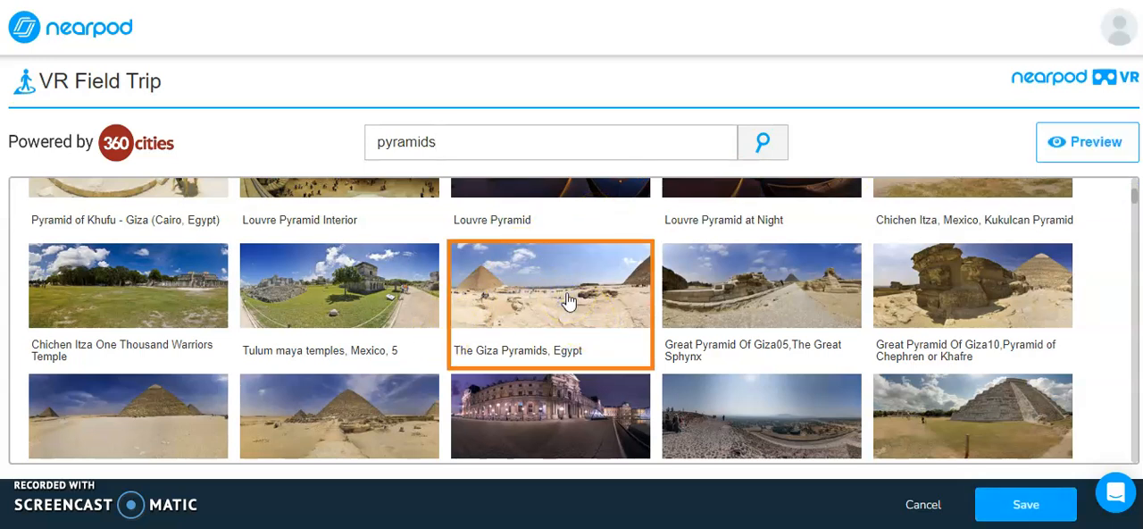
{"action": "double_click", "coordinate": [569, 284]}
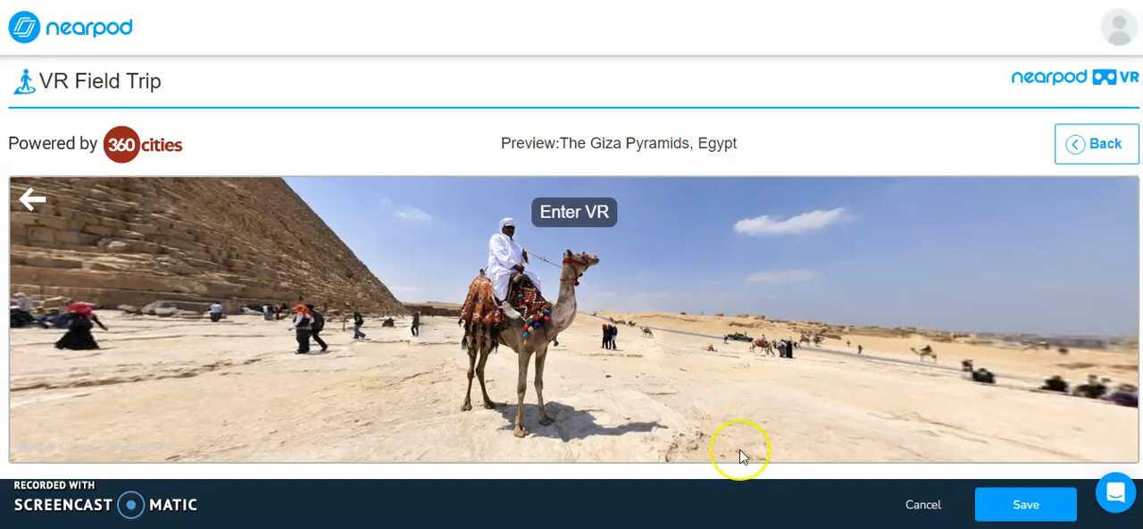
{"action": "left_click", "coordinate": [1007, 507]}
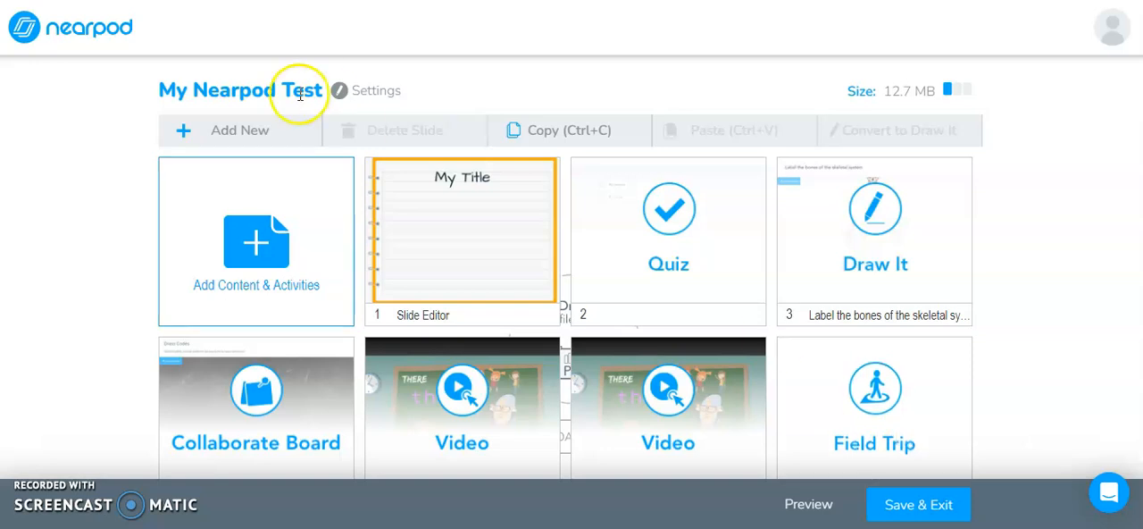
Step: Add a Simulation activity from the Interactive media options
{"action": "left_click", "coordinate": [242, 133]}
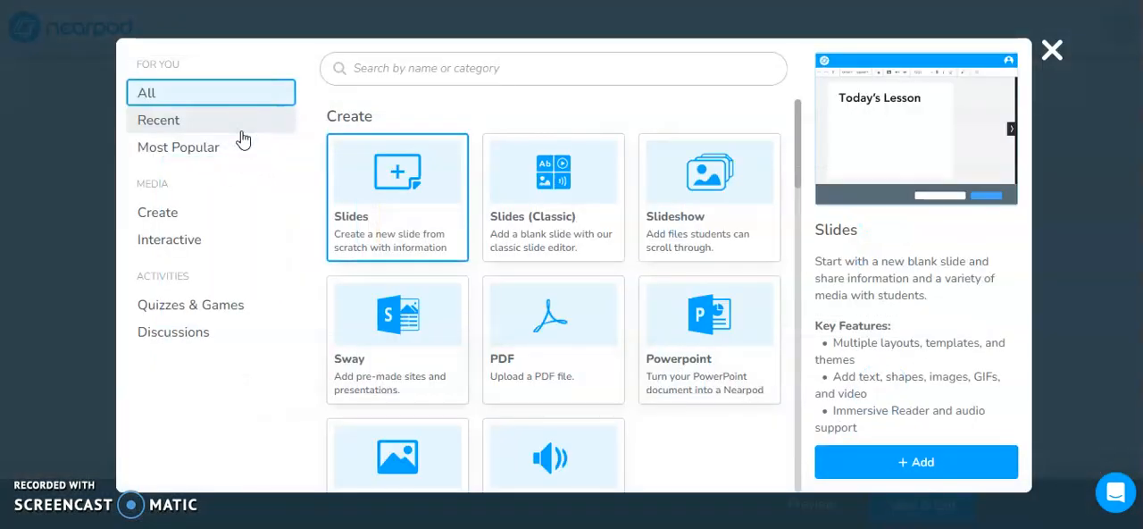
{"action": "left_click", "coordinate": [168, 238]}
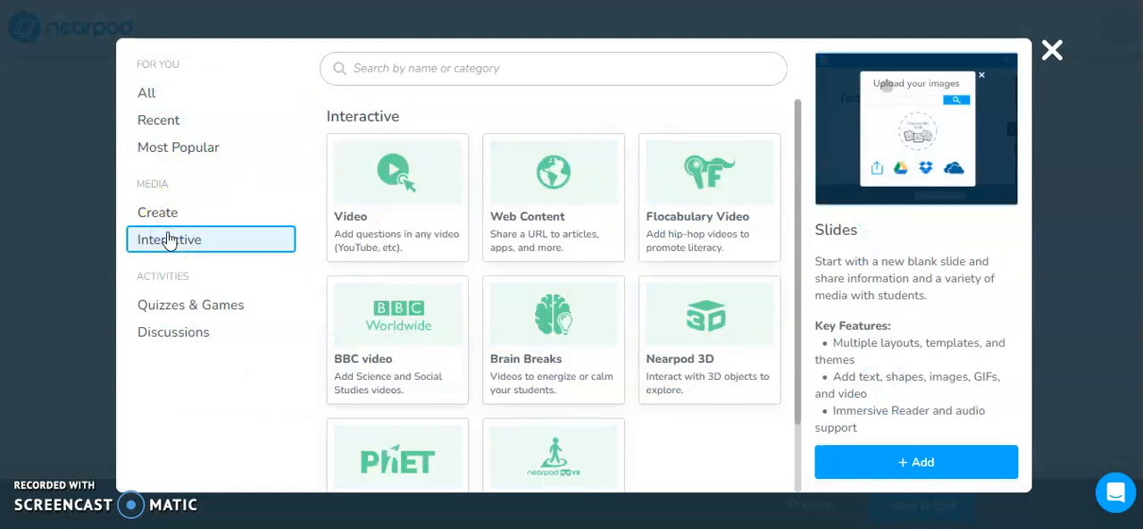
{"action": "scroll", "coordinate": [553, 295], "scroll_direction": "down", "scroll_amount": 1}
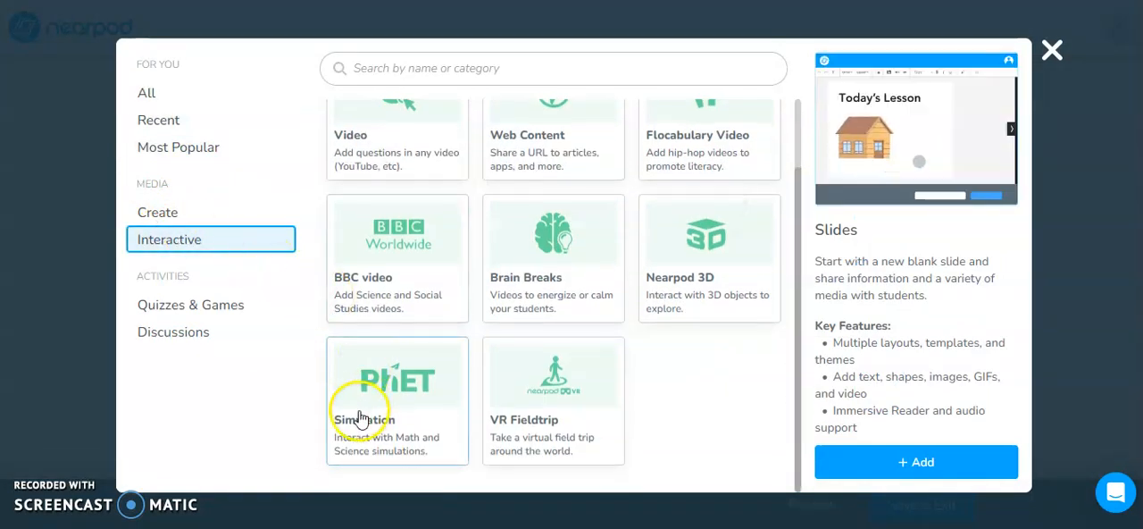
{"action": "left_click", "coordinate": [388, 386]}
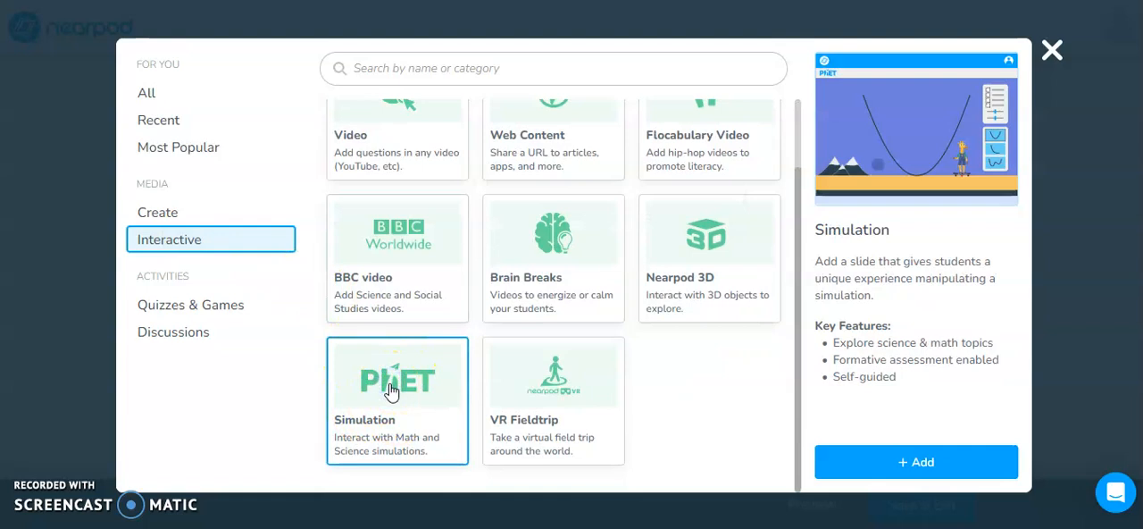
{"action": "left_click", "coordinate": [961, 457]}
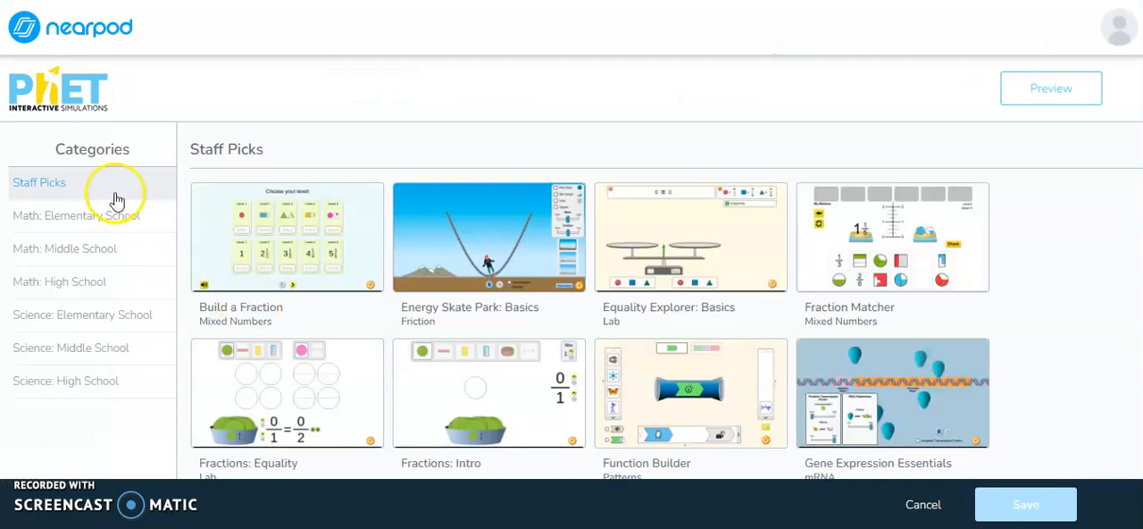
Step: Pick the Capacitor Lab: Basics (Capacitance) simulation from Science: Middle School and save it
{"action": "left_click", "coordinate": [105, 347]}
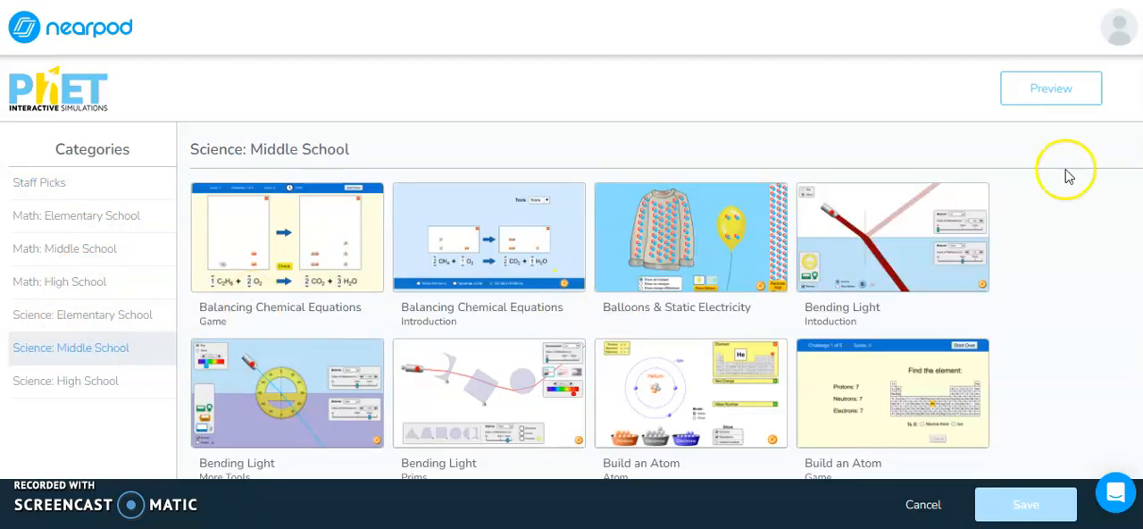
{"action": "scroll", "coordinate": [782, 350], "scroll_direction": "down", "scroll_amount": 2}
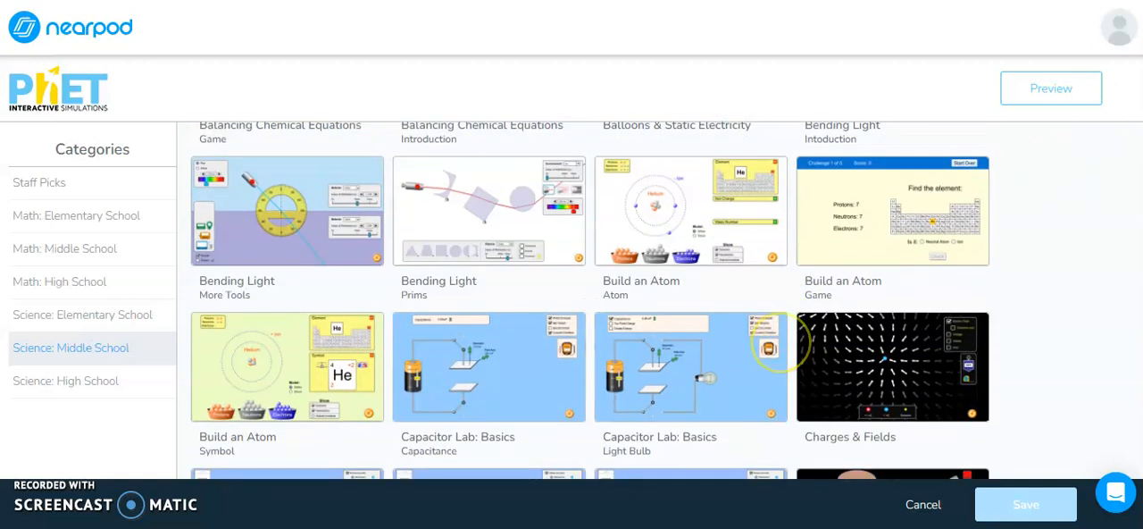
{"action": "scroll", "coordinate": [1107, 111], "scroll_direction": "down", "scroll_amount": 1}
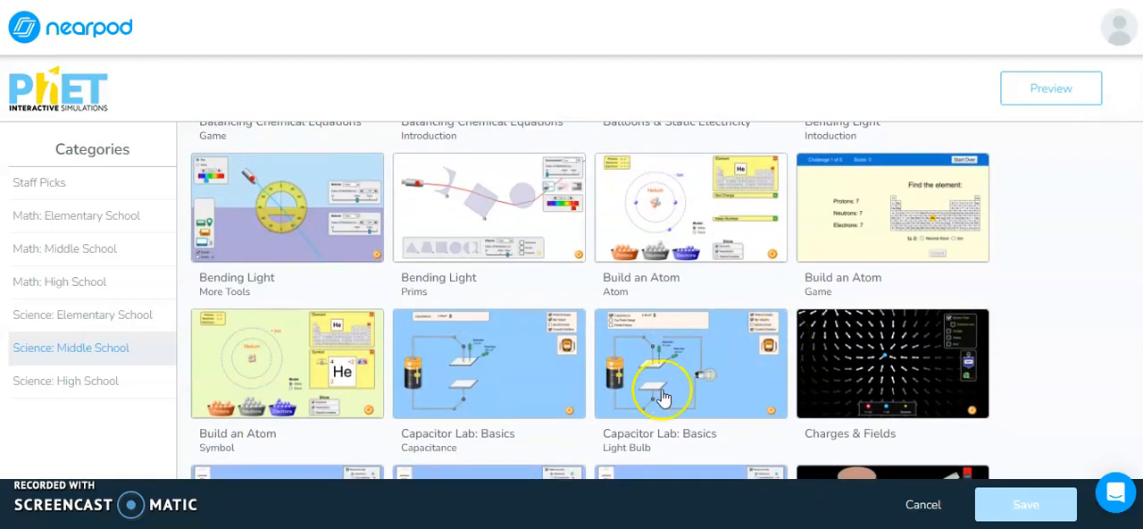
{"action": "left_click", "coordinate": [513, 384]}
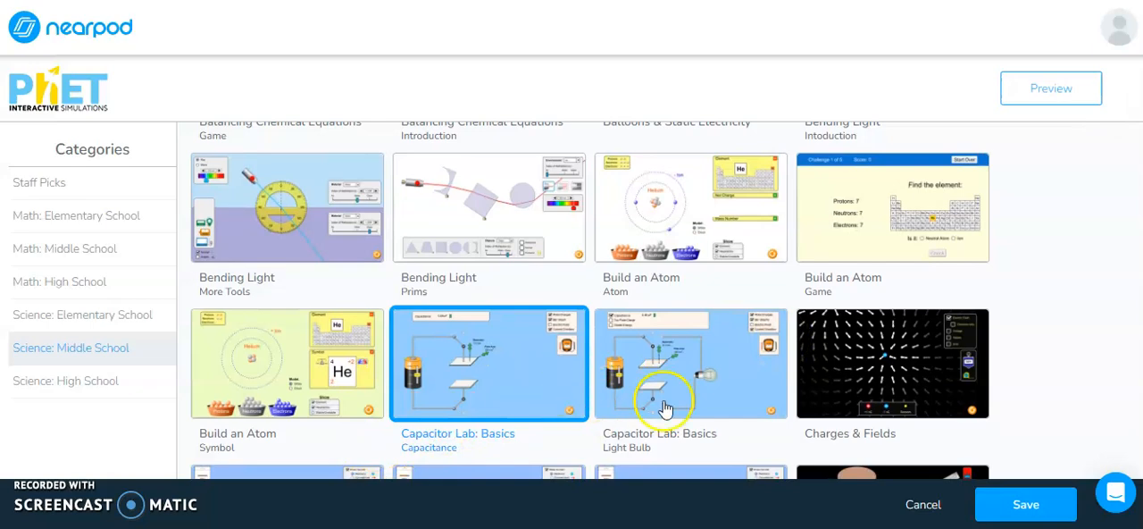
{"action": "left_click", "coordinate": [1032, 505]}
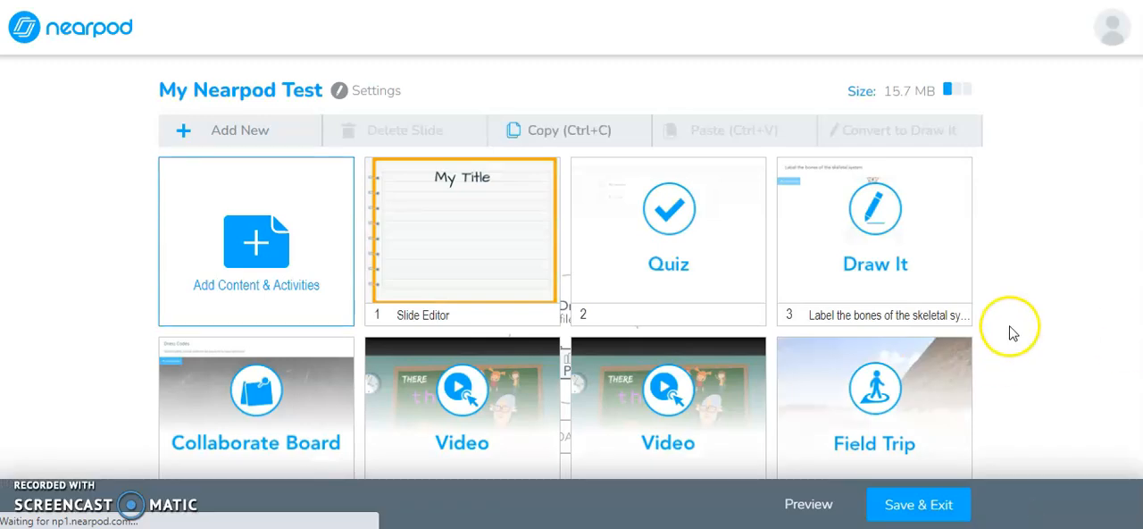
Step: Open the Capacitor Lab: Basics simulation slide for editing
{"action": "scroll", "coordinate": [1010, 331], "scroll_direction": "down", "scroll_amount": 3}
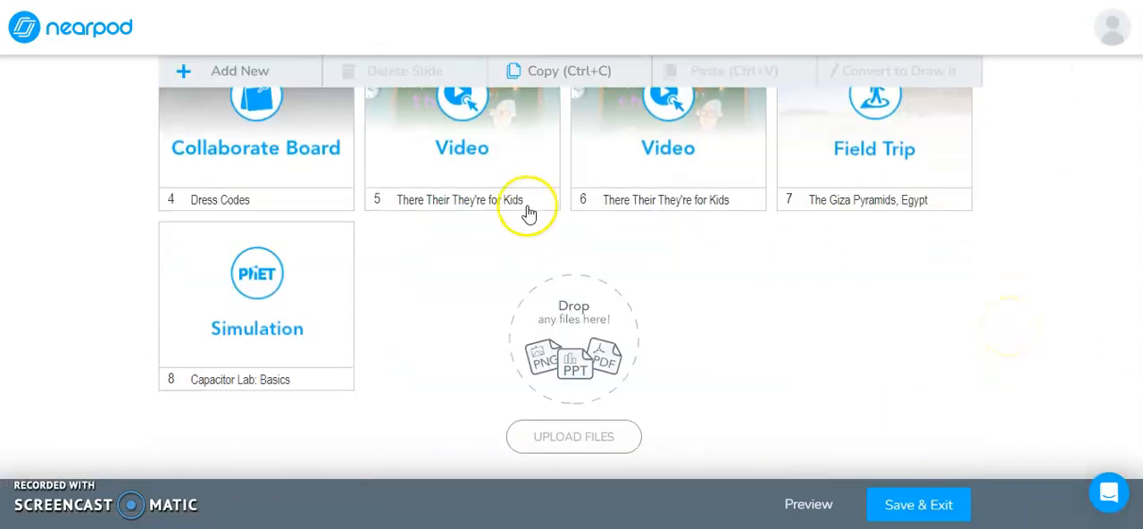
{"action": "left_click", "coordinate": [324, 276]}
{"action": "left_click", "coordinate": [326, 276]}
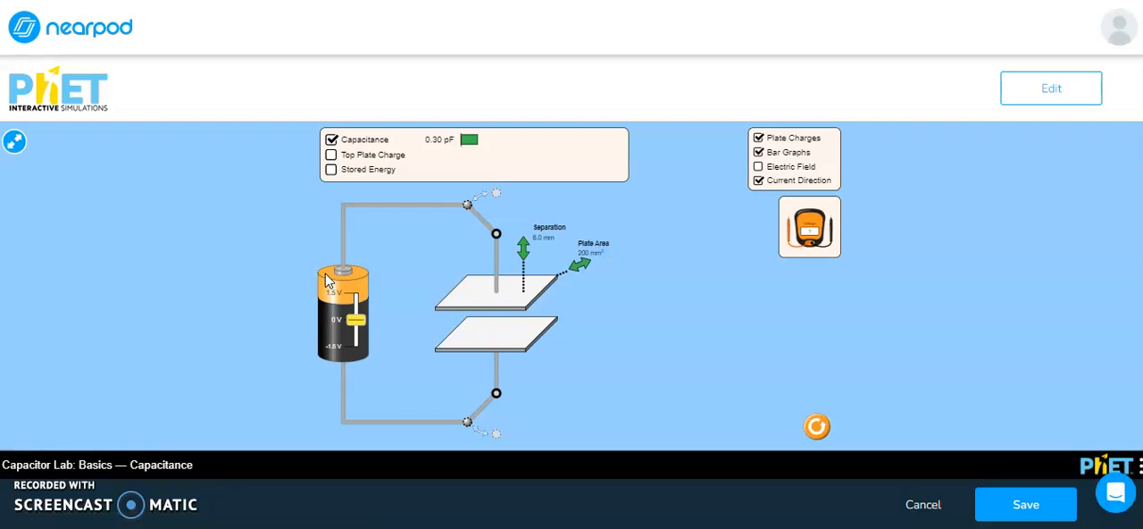
Step: Enable Top Plate Charge, lower the battery voltage slider, and save the simulation
{"action": "left_click", "coordinate": [332, 154]}
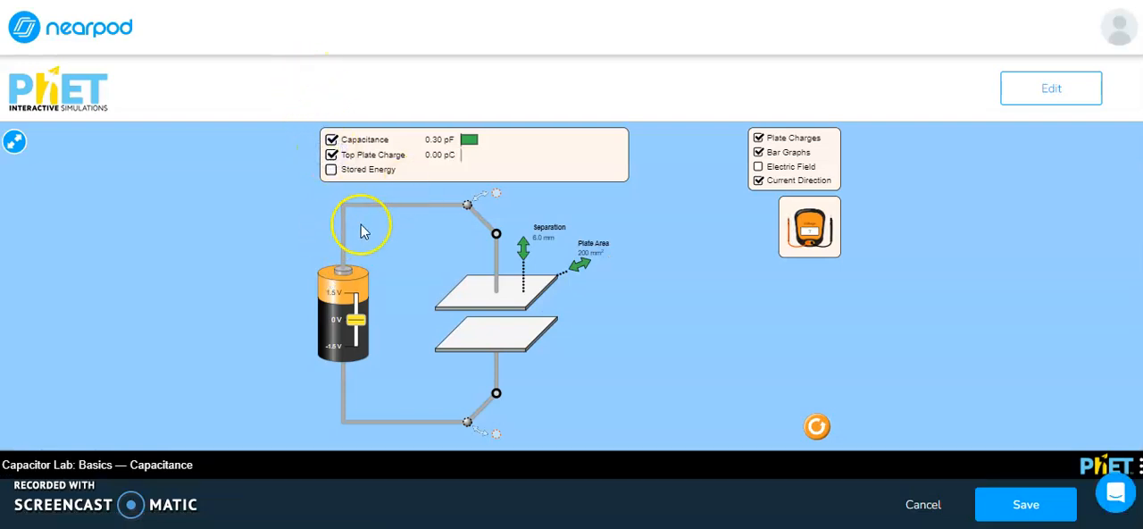
{"action": "left_click_drag", "start_coordinate": [361, 327], "coordinate": [364, 335]}
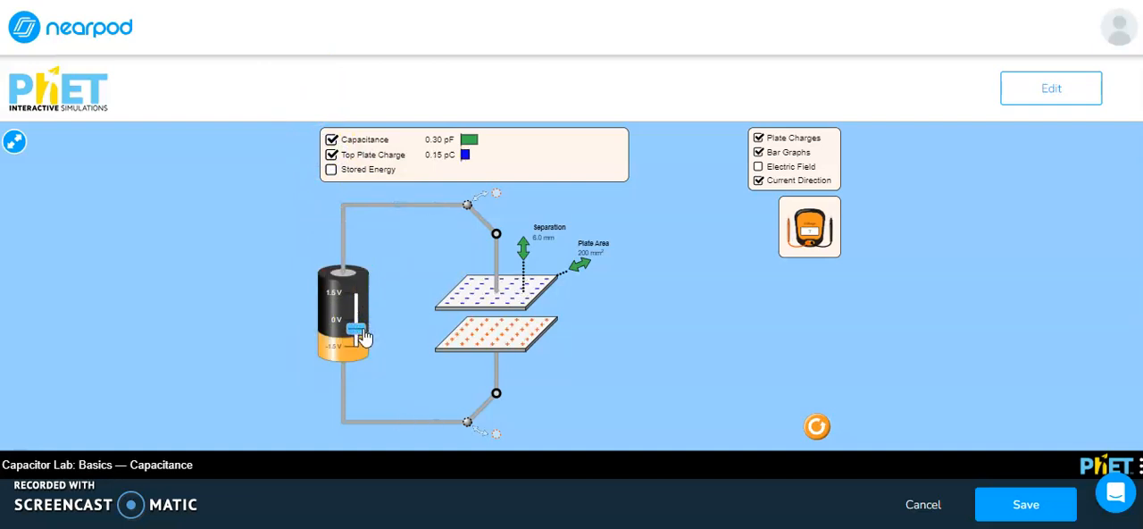
{"action": "left_click", "coordinate": [515, 327]}
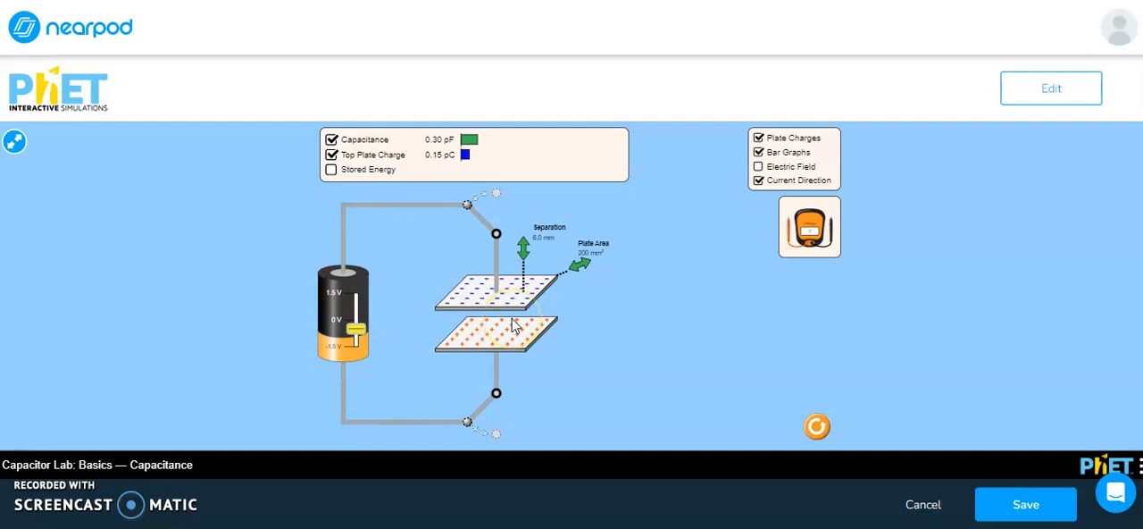
{"action": "left_click", "coordinate": [933, 507]}
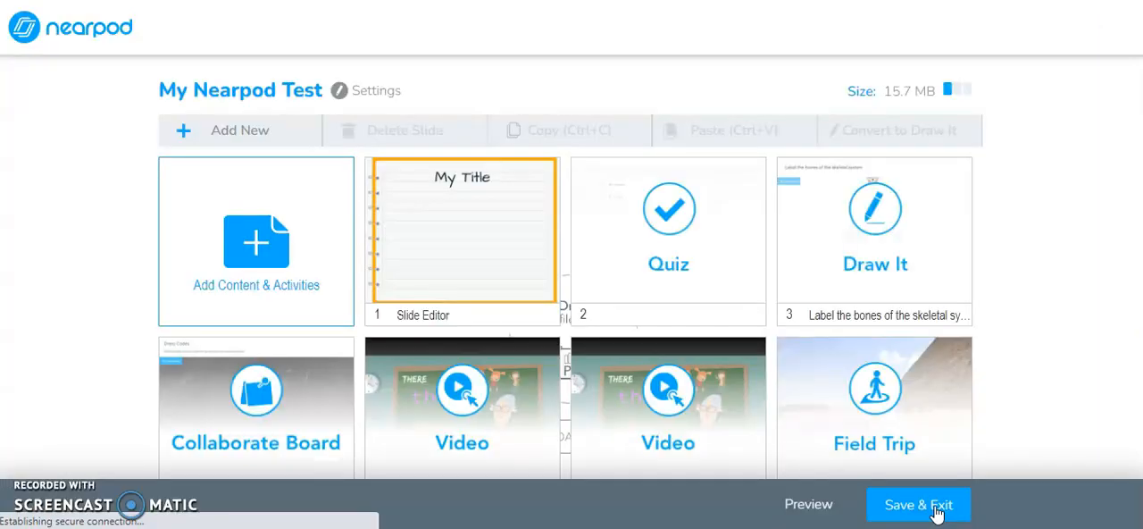
Step: Add another Simulation activity from the Interactive media options
{"action": "left_click", "coordinate": [373, 239]}
{"action": "scroll", "coordinate": [373, 239], "scroll_direction": "down", "scroll_amount": 3}
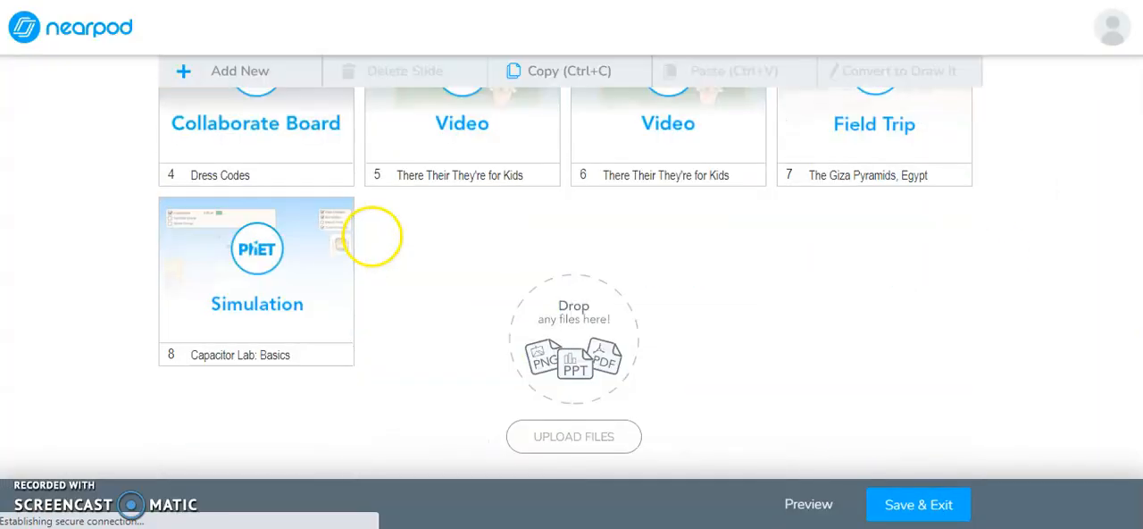
{"action": "scroll", "coordinate": [446, 375], "scroll_direction": "up", "scroll_amount": 3}
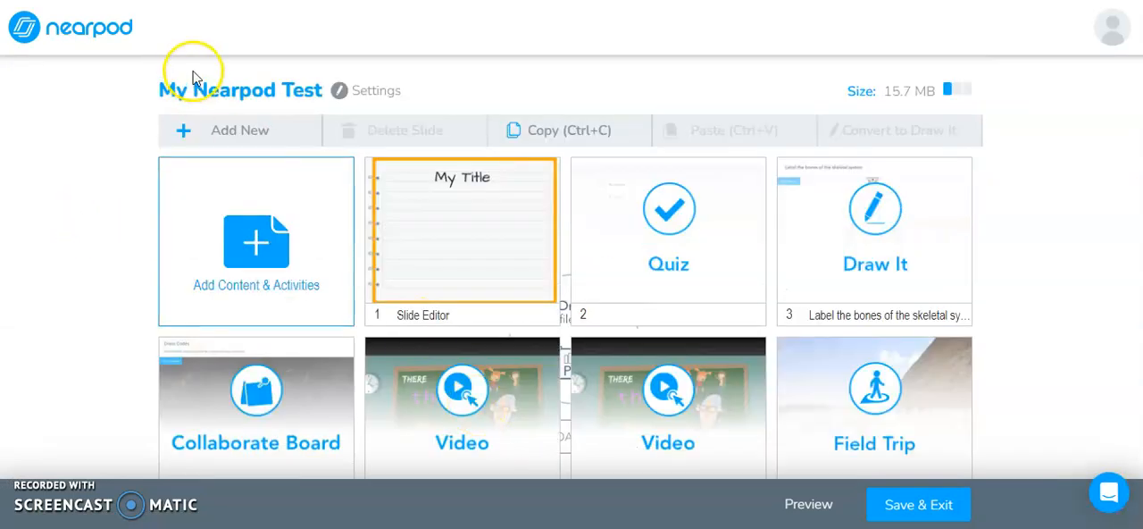
{"action": "left_click", "coordinate": [254, 136]}
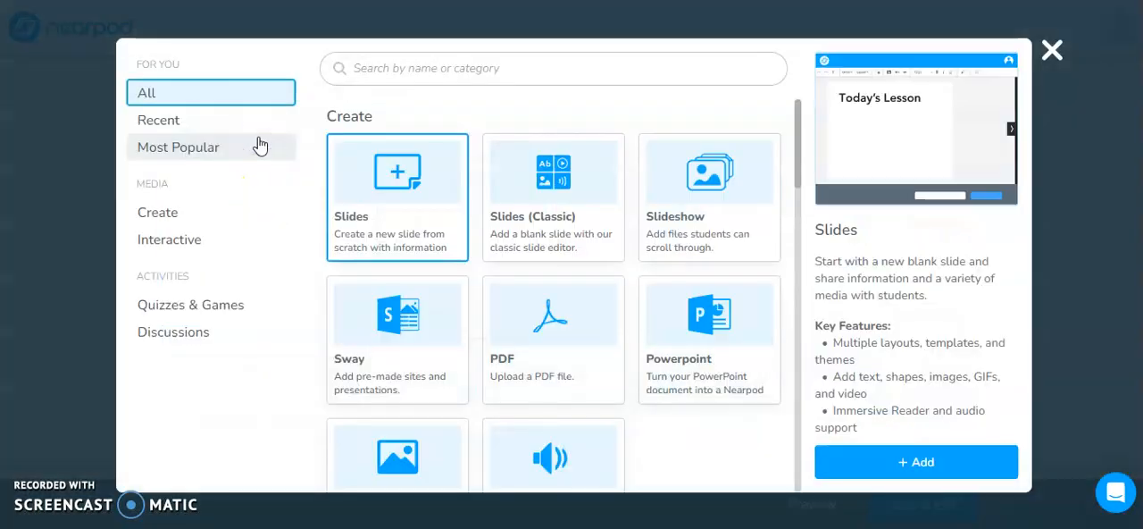
{"action": "left_click", "coordinate": [188, 250]}
{"action": "left_click", "coordinate": [406, 480]}
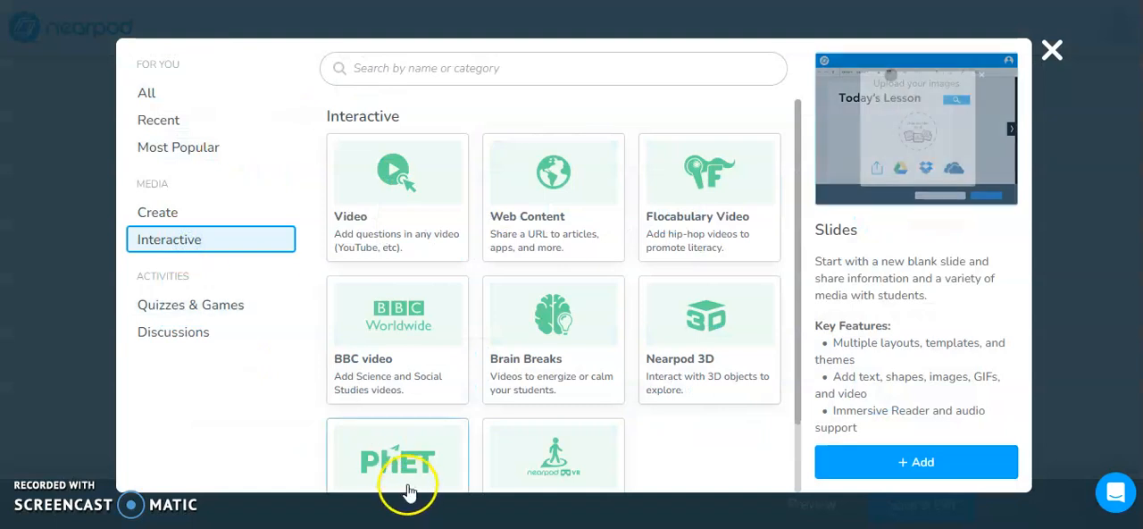
{"action": "left_click", "coordinate": [939, 473]}
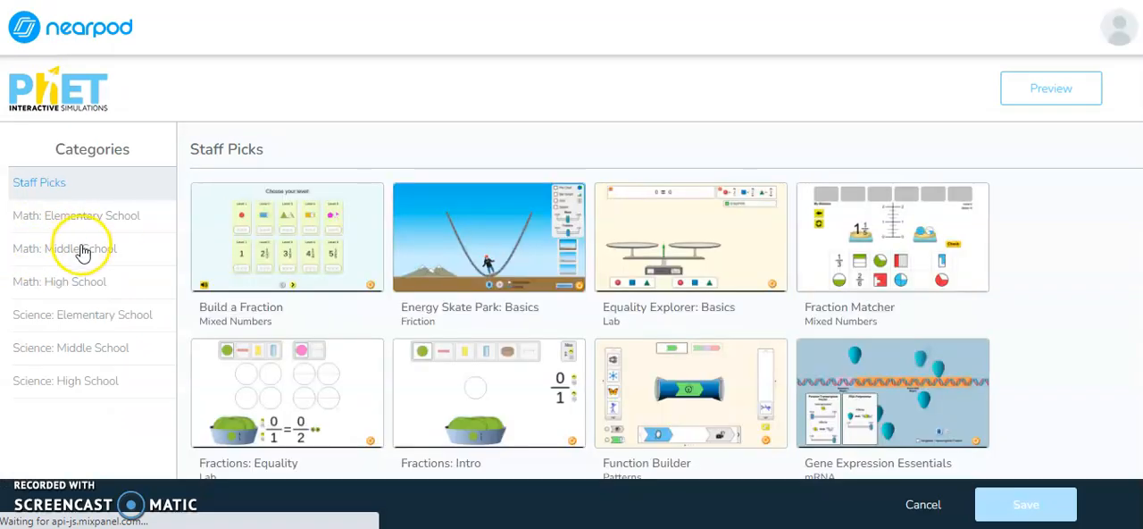
Step: Pick the Fractions: Equality (Game) simulation from Math: Elementary School and save it
{"action": "left_click", "coordinate": [104, 220]}
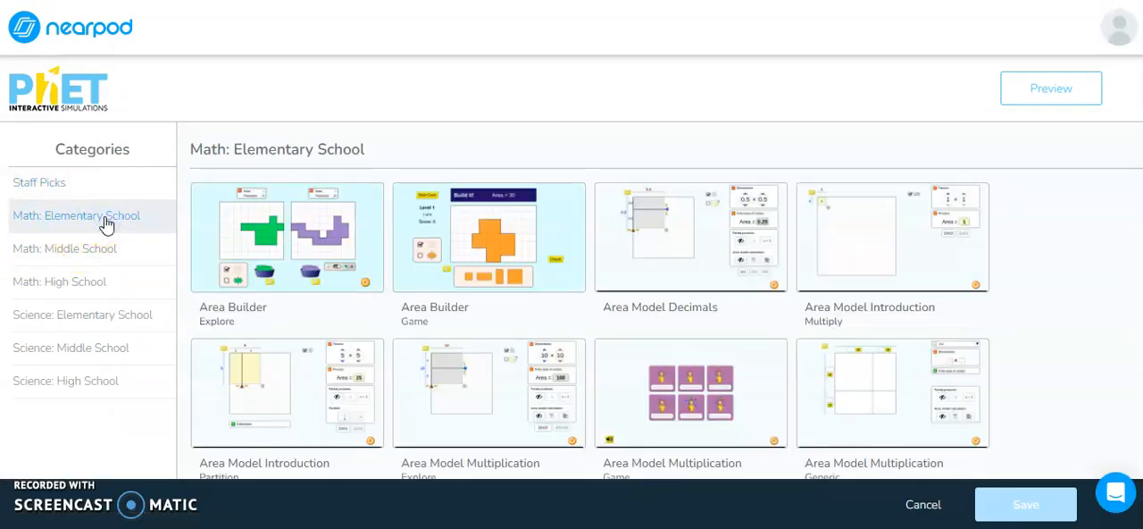
{"action": "scroll", "coordinate": [665, 300], "scroll_direction": "down", "scroll_amount": 3}
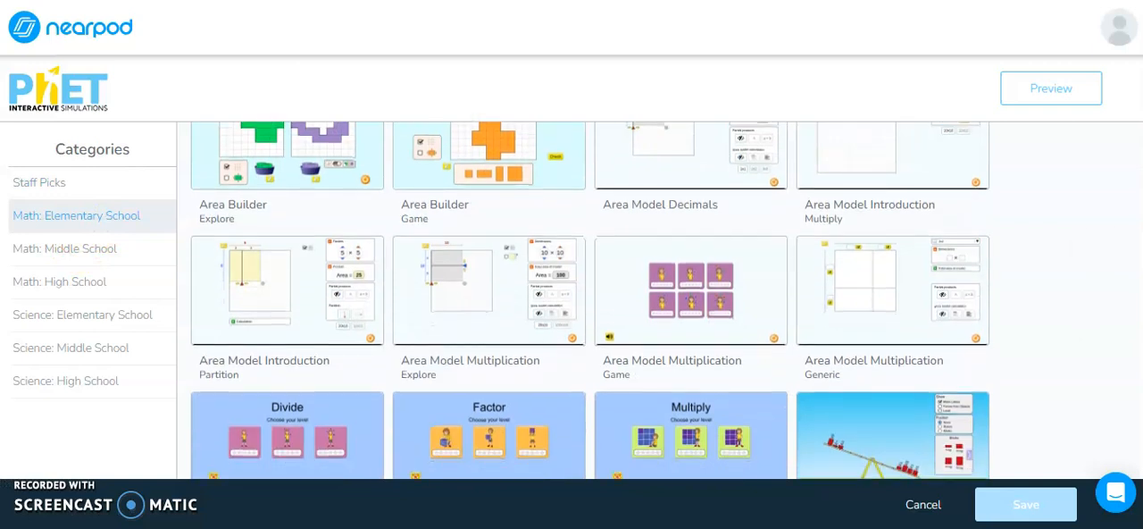
{"action": "scroll", "coordinate": [1087, 254], "scroll_direction": "down", "scroll_amount": 3}
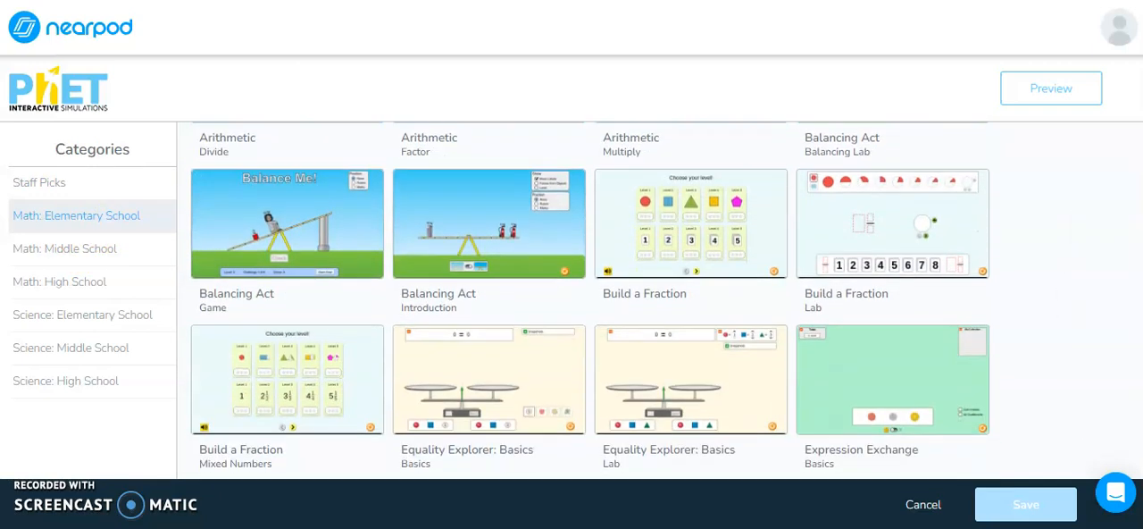
{"action": "scroll", "coordinate": [1074, 246], "scroll_direction": "down", "scroll_amount": 2}
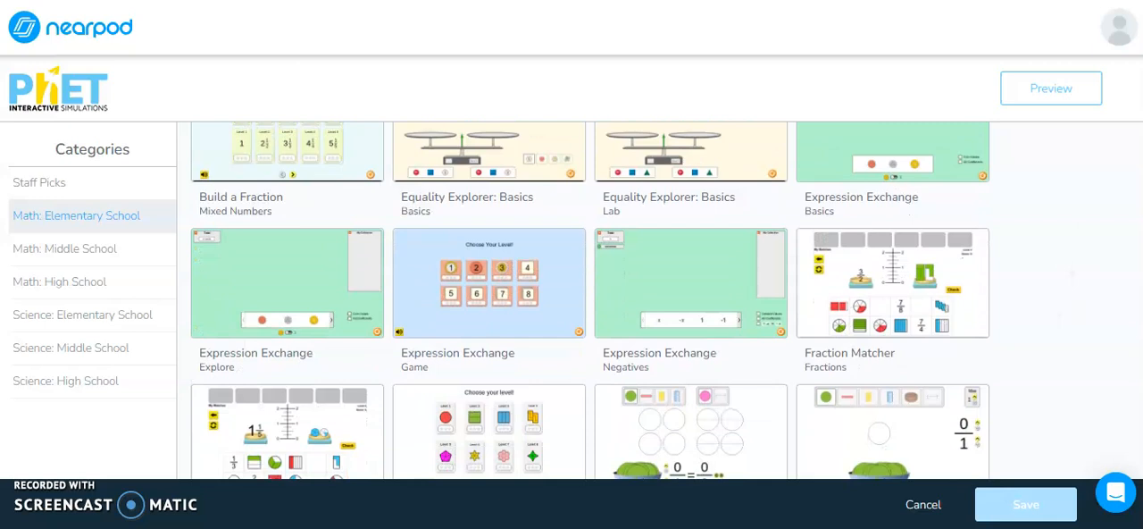
{"action": "scroll", "coordinate": [634, 300], "scroll_direction": "down", "scroll_amount": 2}
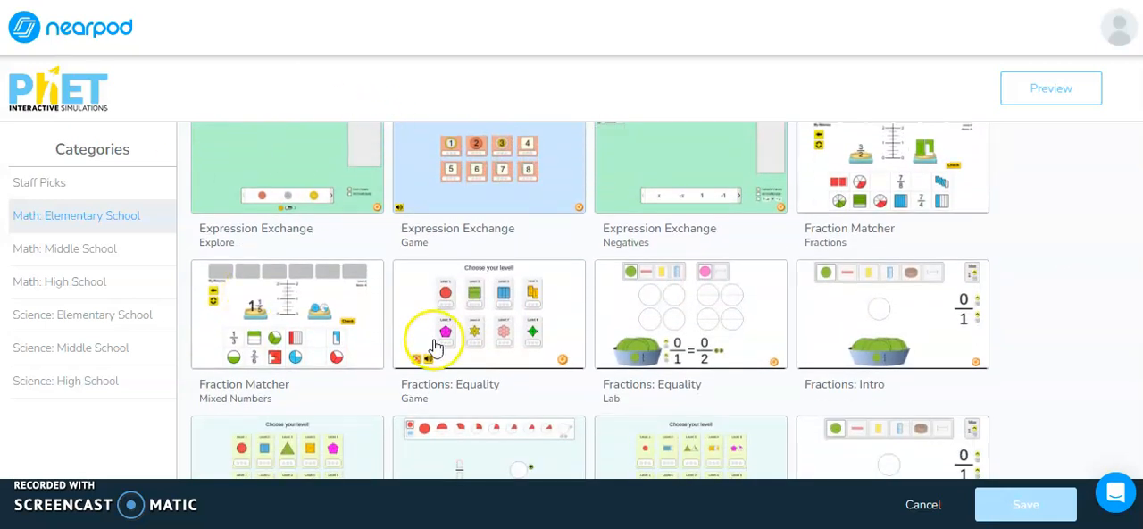
{"action": "left_click", "coordinate": [466, 332]}
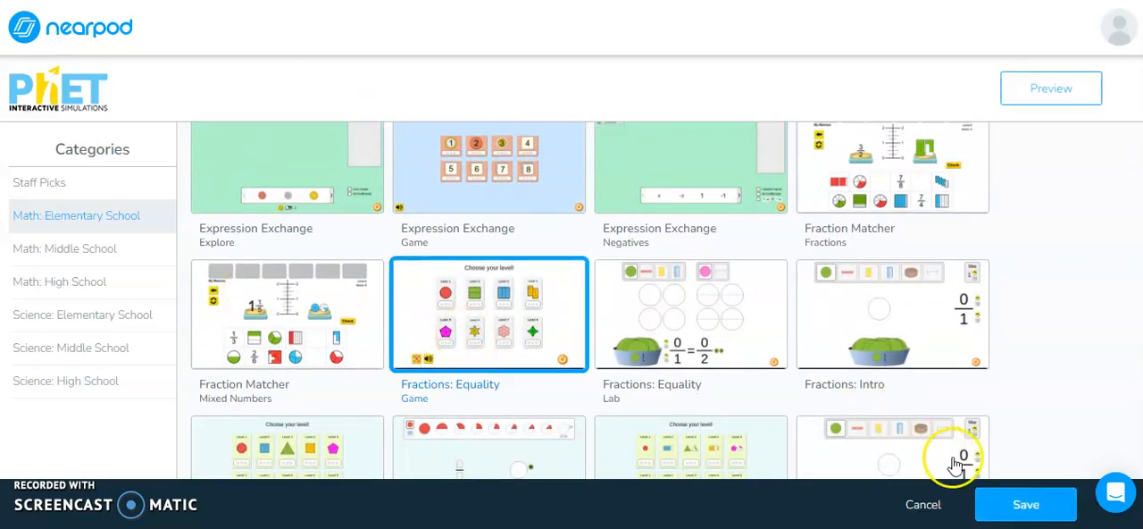
{"action": "left_click", "coordinate": [987, 505]}
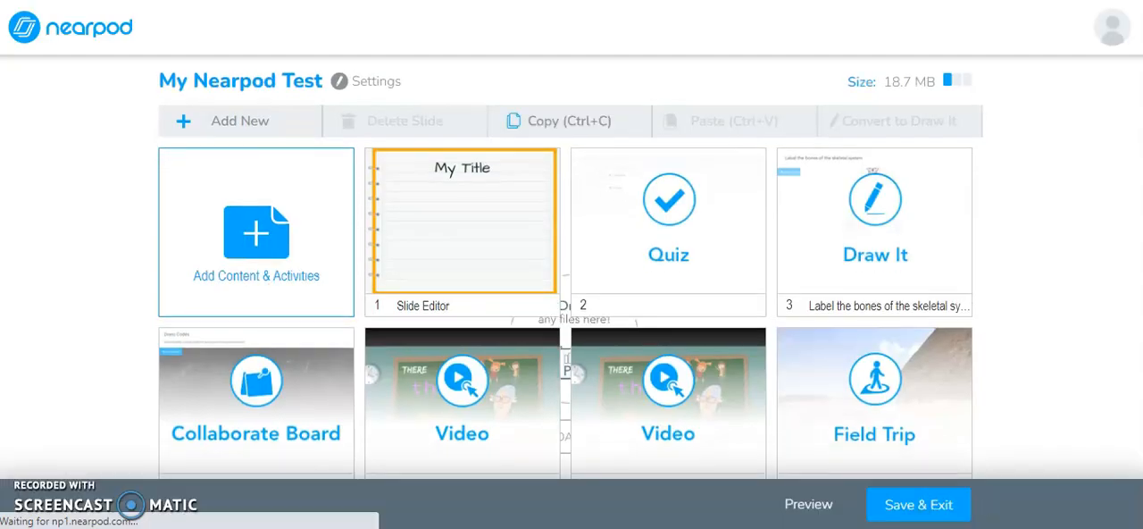
Step: Open the Fractions: Equality simulation slide for editing and choose Level 2 of the game
{"action": "left_click", "coordinate": [437, 303]}
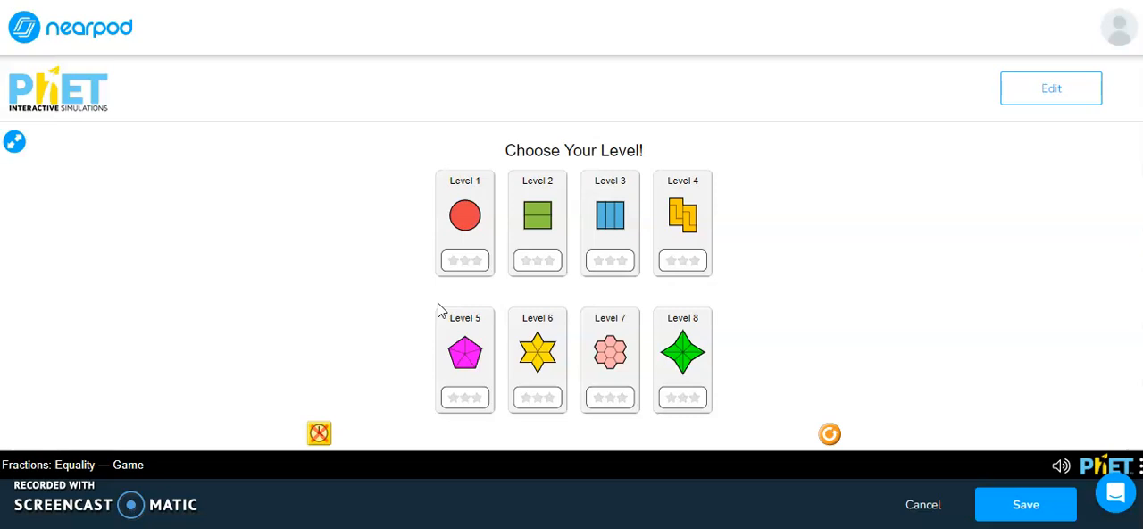
{"action": "left_click", "coordinate": [538, 229]}
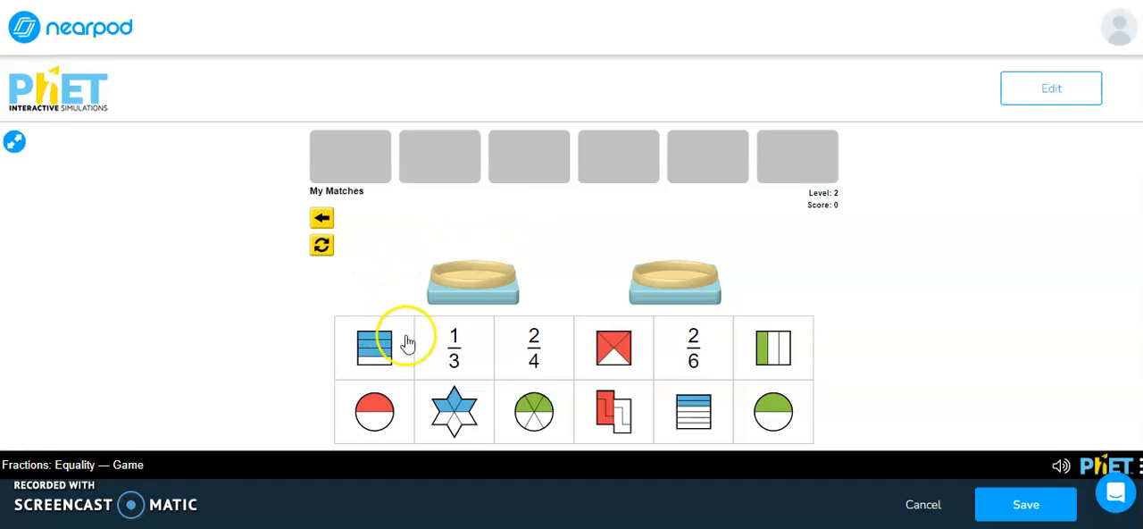
Step: Place the 1/3 card and the blue striped fraction on the two scales to compare them, then save the simulation
{"action": "left_click_drag", "start_coordinate": [458, 343], "coordinate": [472, 268]}
{"action": "mouse_move", "coordinate": [527, 364]}
{"action": "left_mouse_down"}
{"action": "mouse_move", "coordinate": [566, 324]}
{"action": "mouse_move", "coordinate": [671, 301]}
{"action": "mouse_move", "coordinate": [674, 259]}
{"action": "mouse_move", "coordinate": [523, 331]}
{"action": "mouse_move", "coordinate": [523, 354]}
{"action": "left_mouse_up"}
{"action": "left_click_drag", "start_coordinate": [372, 348], "coordinate": [666, 260]}
{"action": "left_click", "coordinate": [757, 306]}
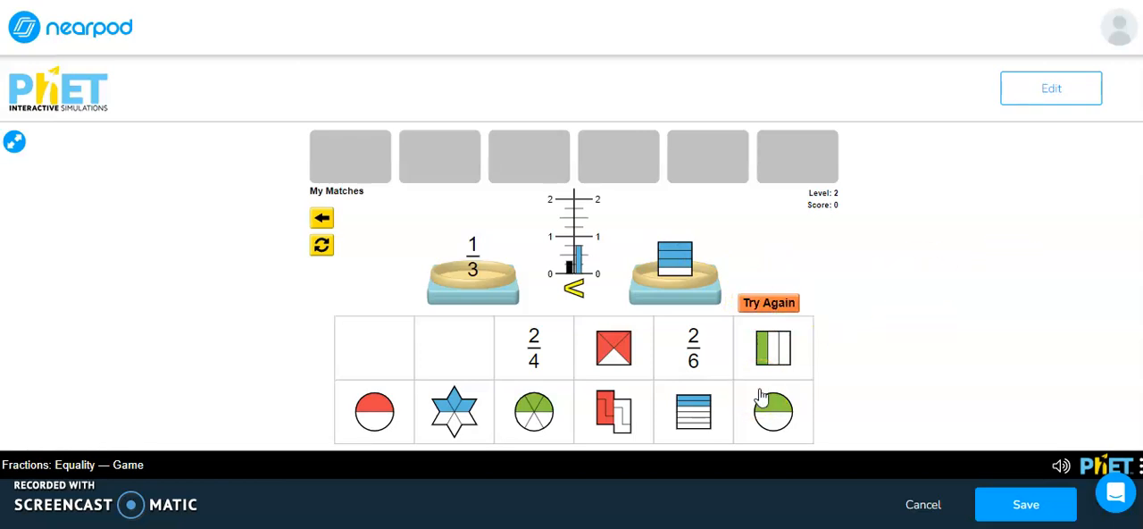
{"action": "left_click", "coordinate": [1025, 505]}
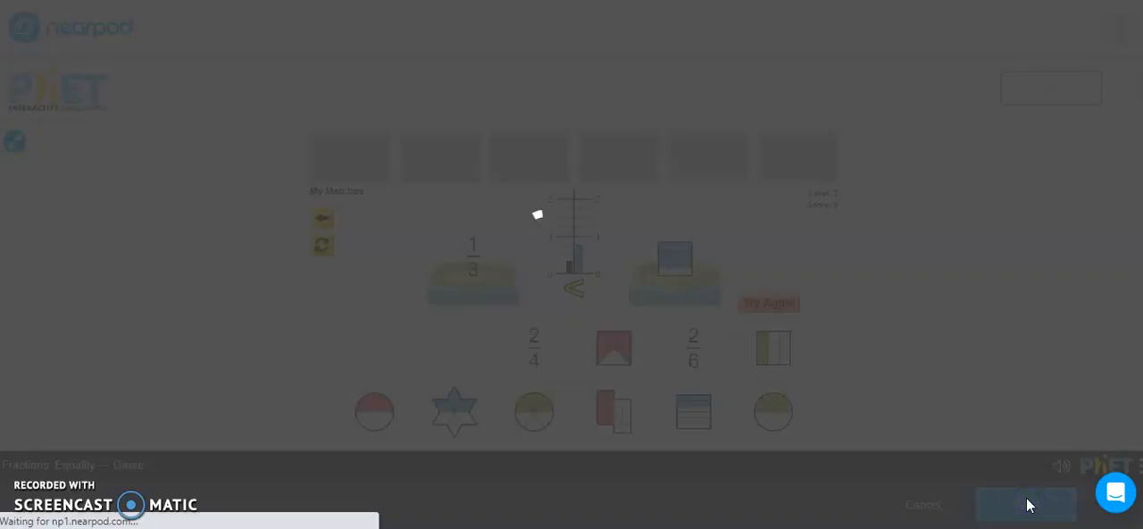
Step: Scroll to the two new Simulation slides and save and exit the lesson
{"action": "scroll", "coordinate": [1087, 225], "scroll_direction": "down", "scroll_amount": 1}
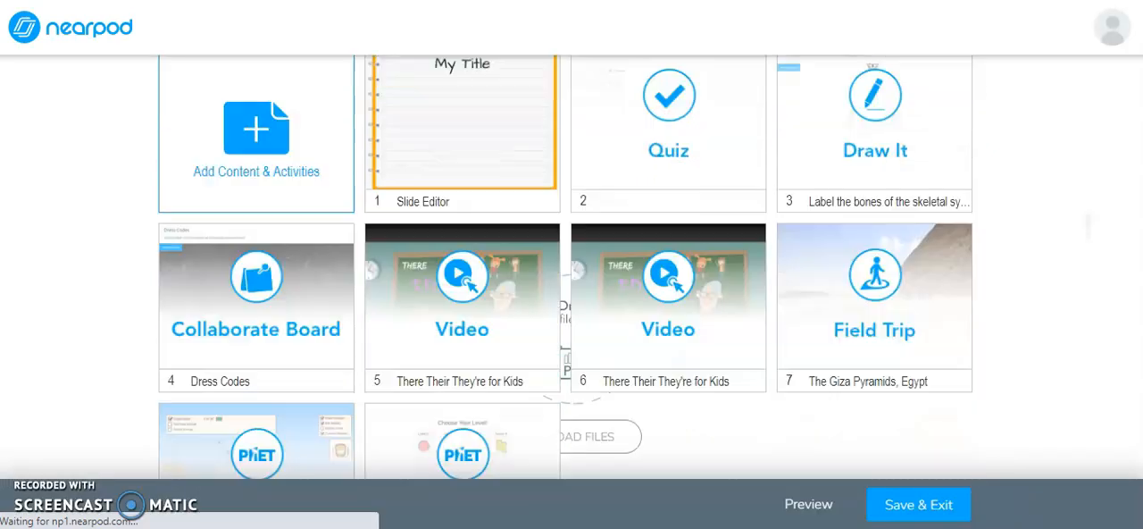
{"action": "scroll", "coordinate": [1088, 225], "scroll_direction": "down", "scroll_amount": 1}
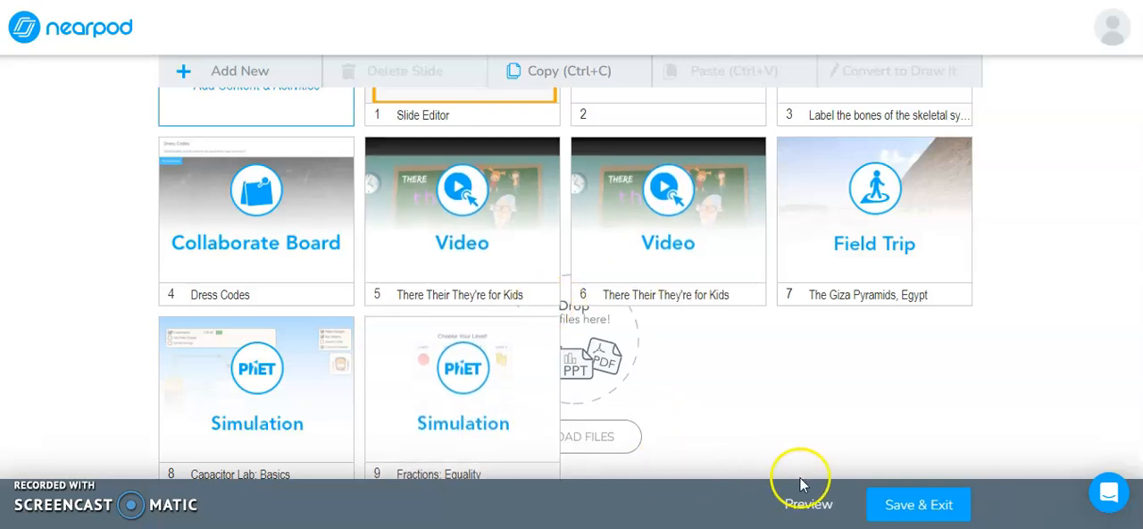
{"action": "left_click", "coordinate": [890, 505]}
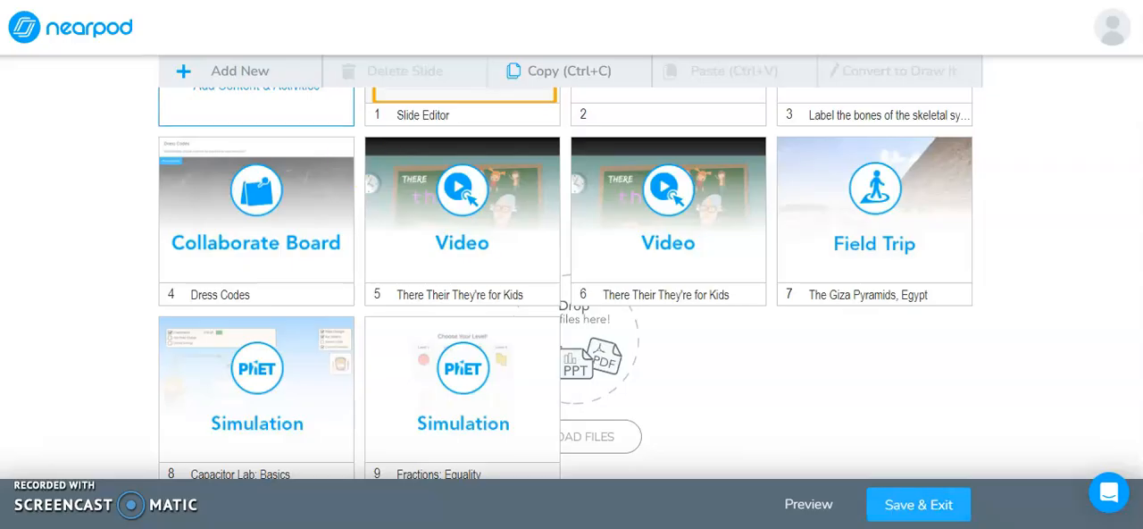